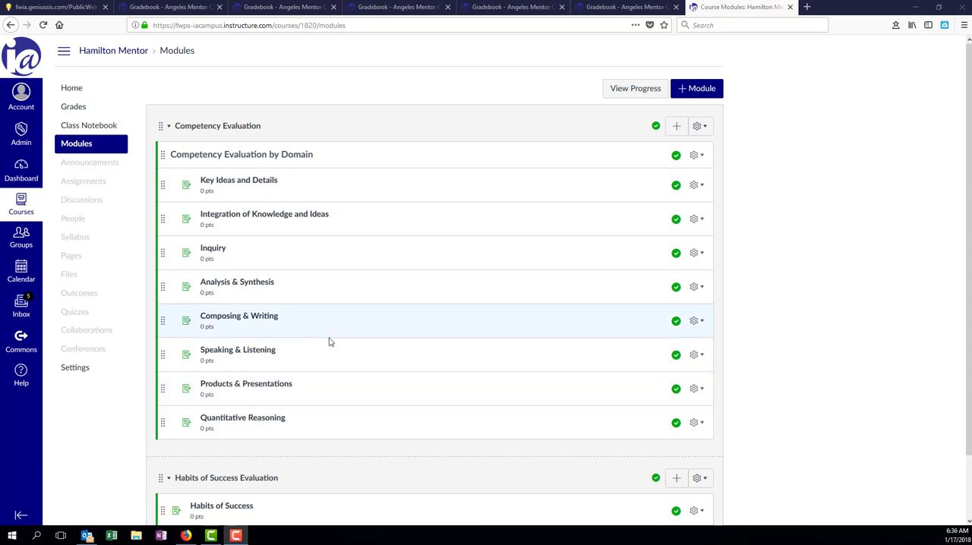
Step: Open the seventh student's Key Ideas and Details assignment in SpeedGrader from the course grades and show its rubric at full width
left_click(73, 107)
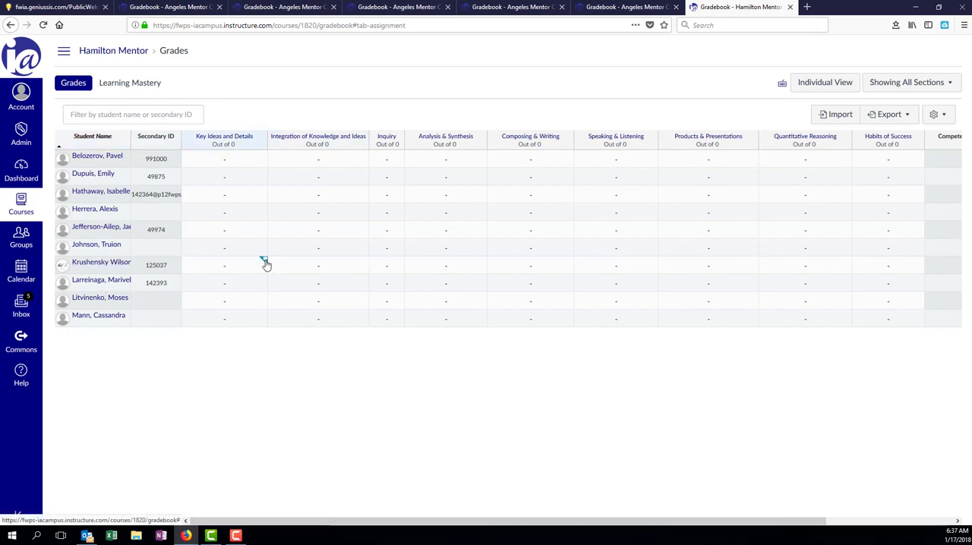
left_click(263, 262)
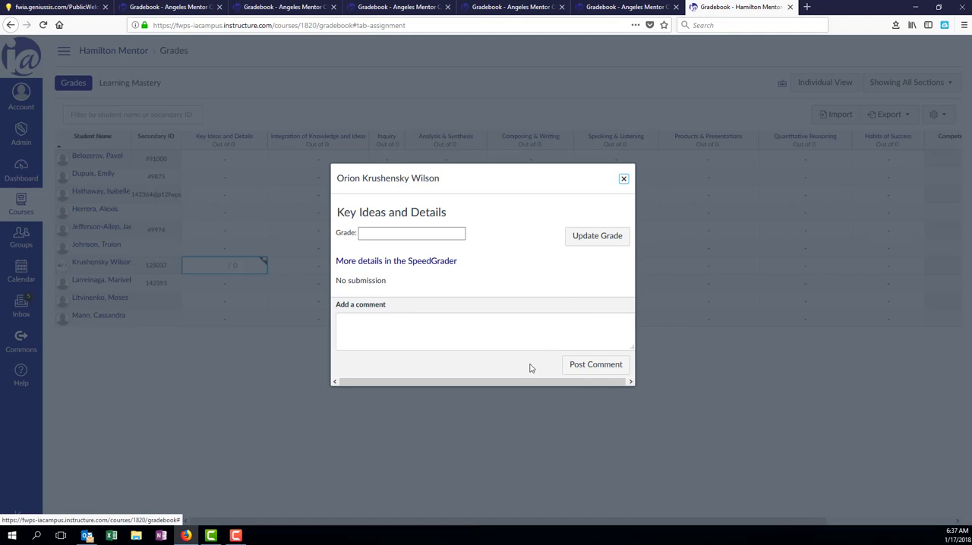
left_click(401, 263)
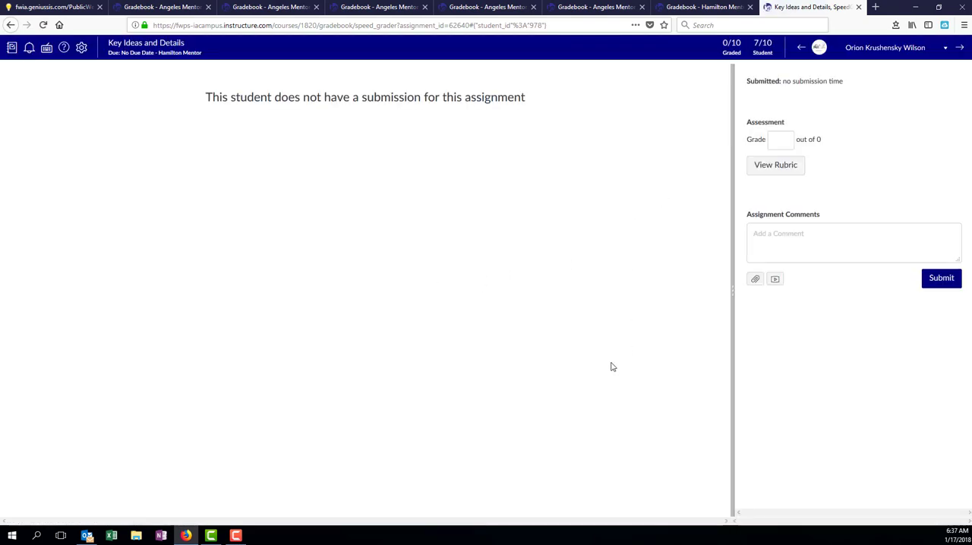
left_click(776, 165)
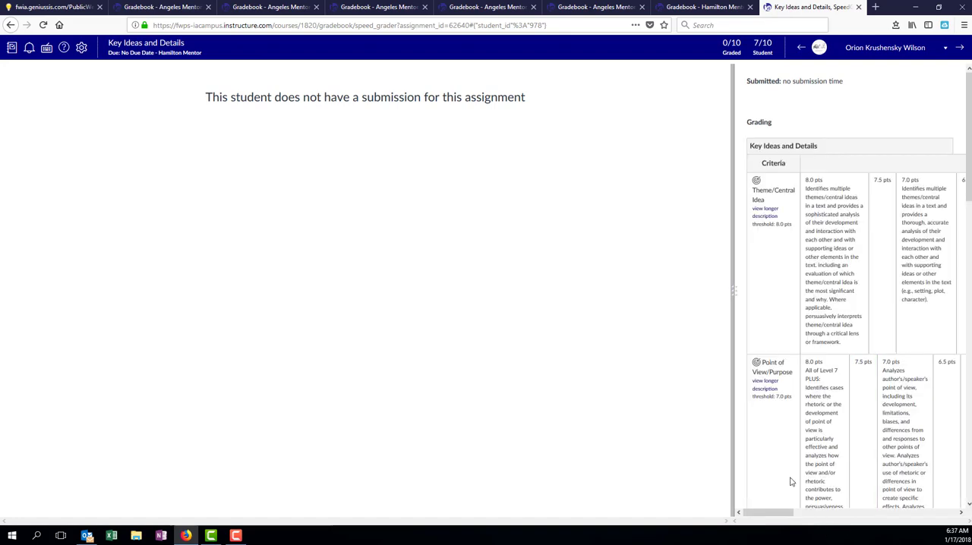
left_click_drag(733, 296, 17, 283)
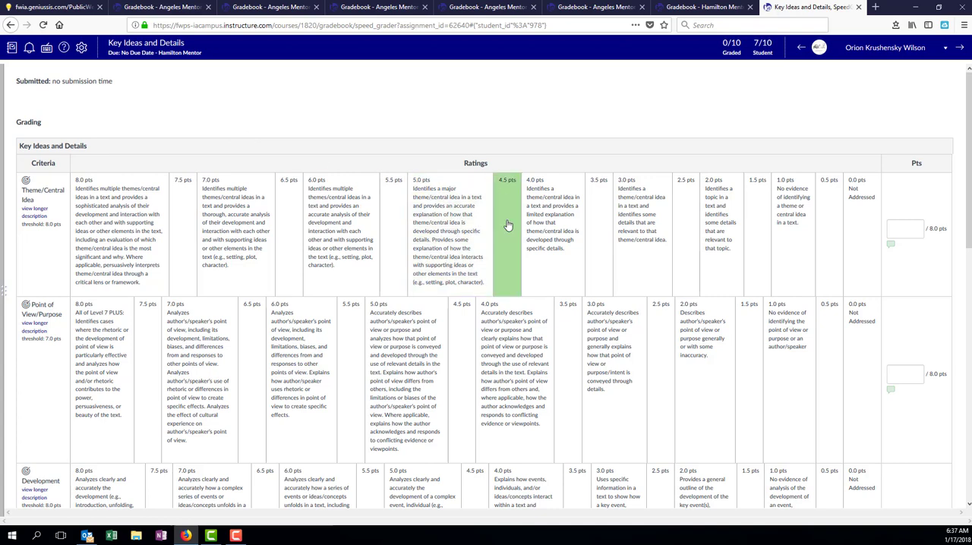
Step: Score the Theme/Central Idea, Point of View/Purpose, Development and Structure criteria 0 points each in the rubric
left_click(893, 227)
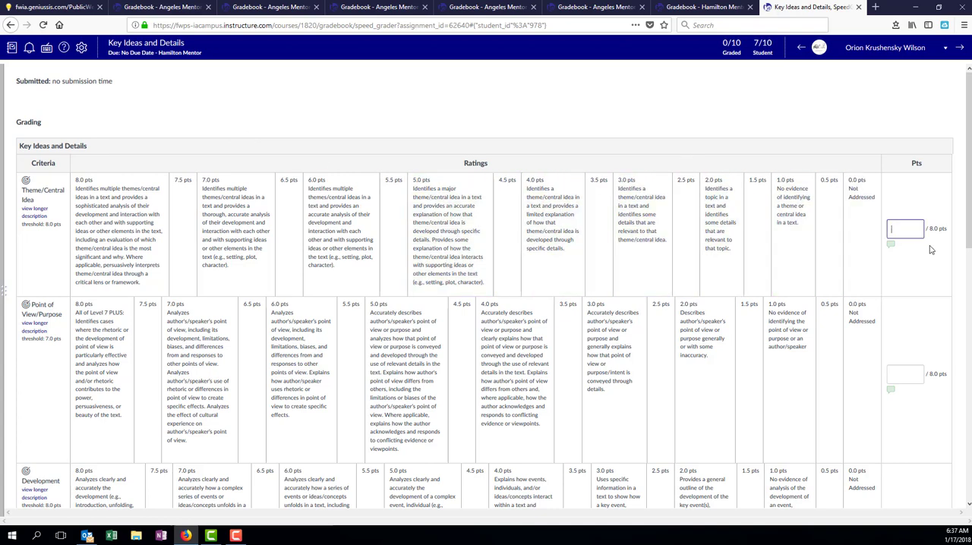
type("0")
key("Tab")
type("0")
key("Tab")
scroll(919, 334, "down", 3)
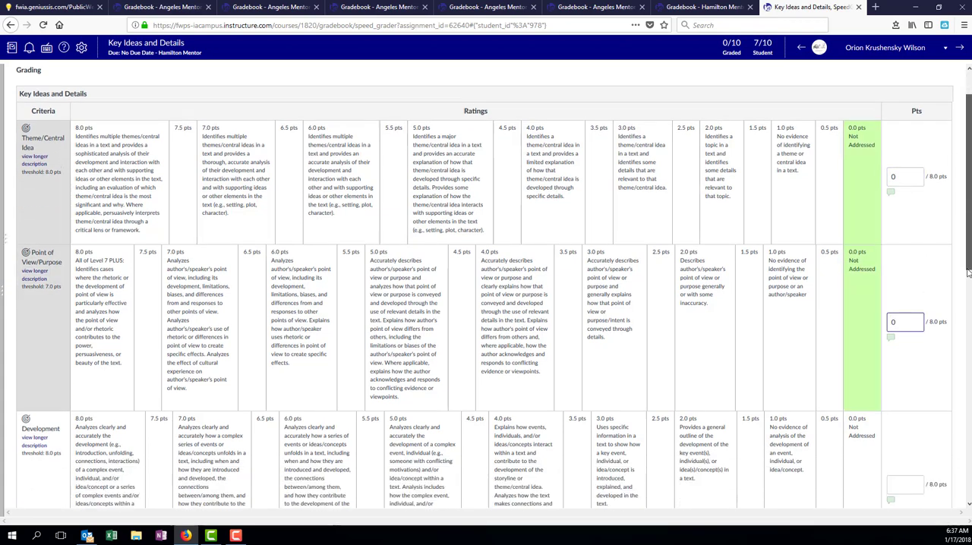
type("0")
scroll(960, 344, "down", 2)
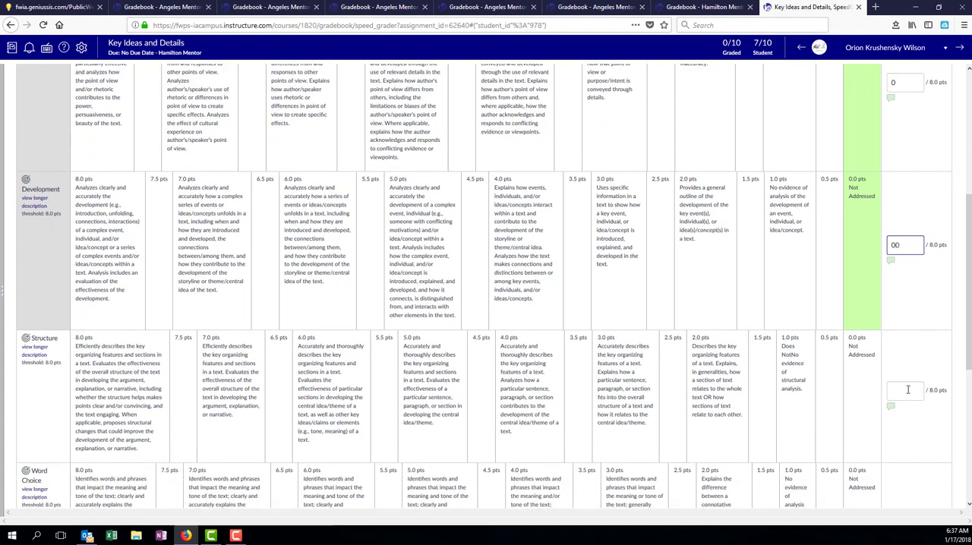
key("BackSpace")
left_click(896, 391)
type("0")
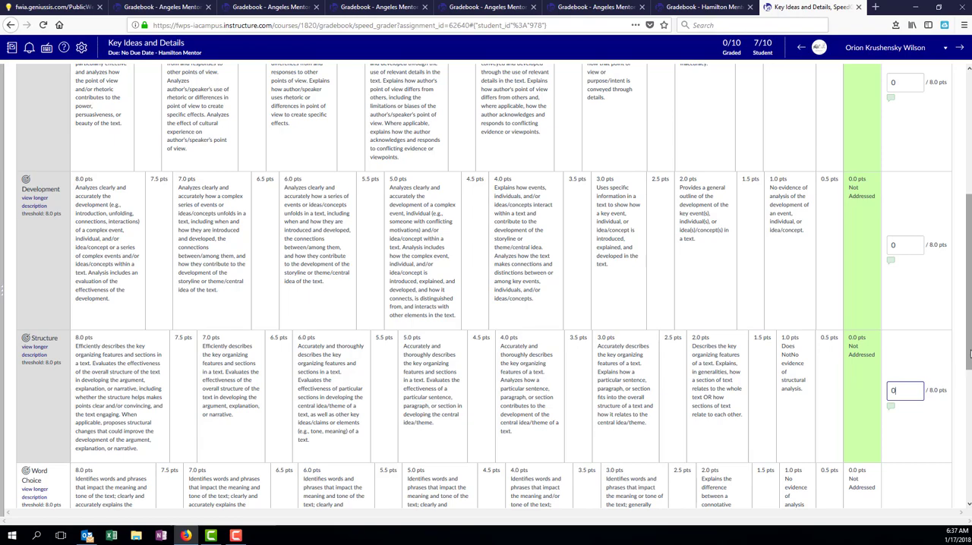
Step: Score the Word Choice criterion 5 points and save the rubric assessment
scroll(934, 384, "down", 3)
left_click(913, 369)
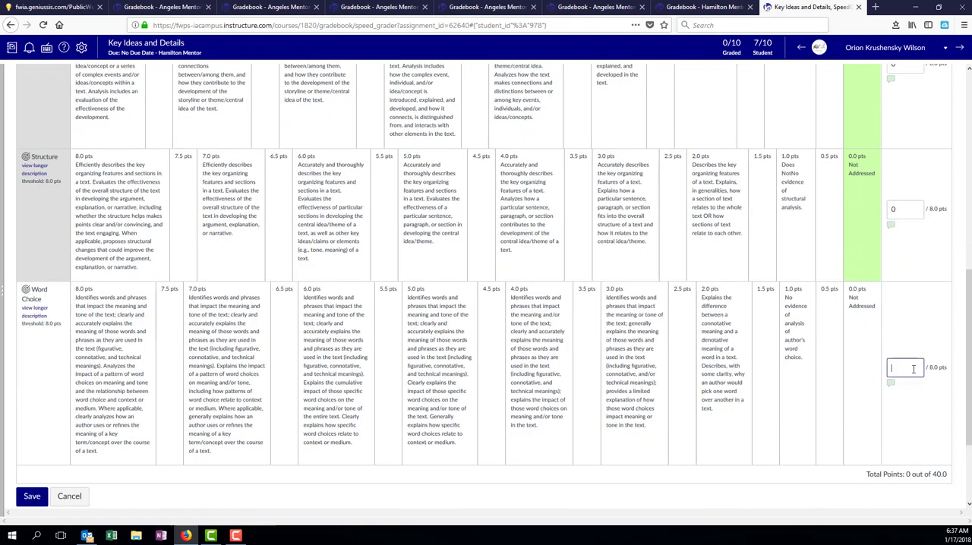
type("5")
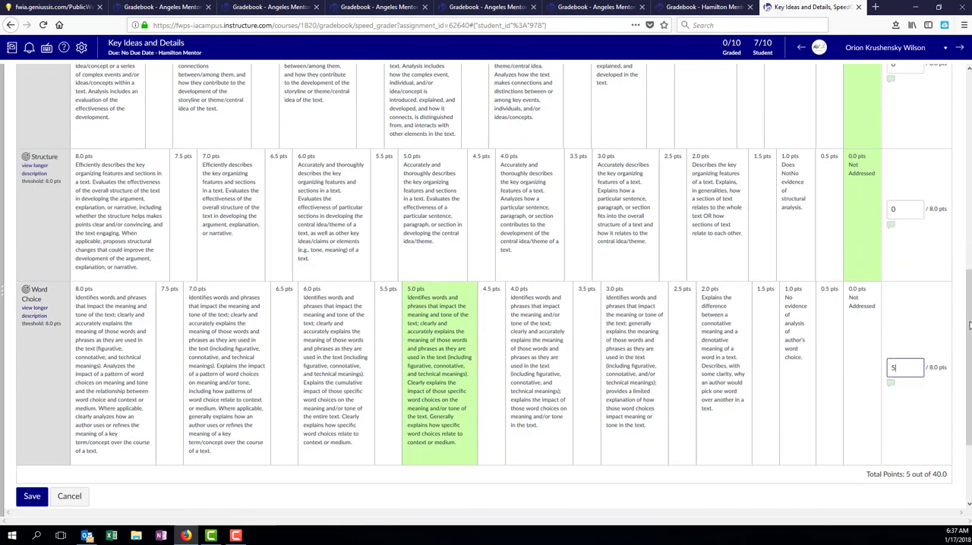
scroll(145, 476, "down", 2)
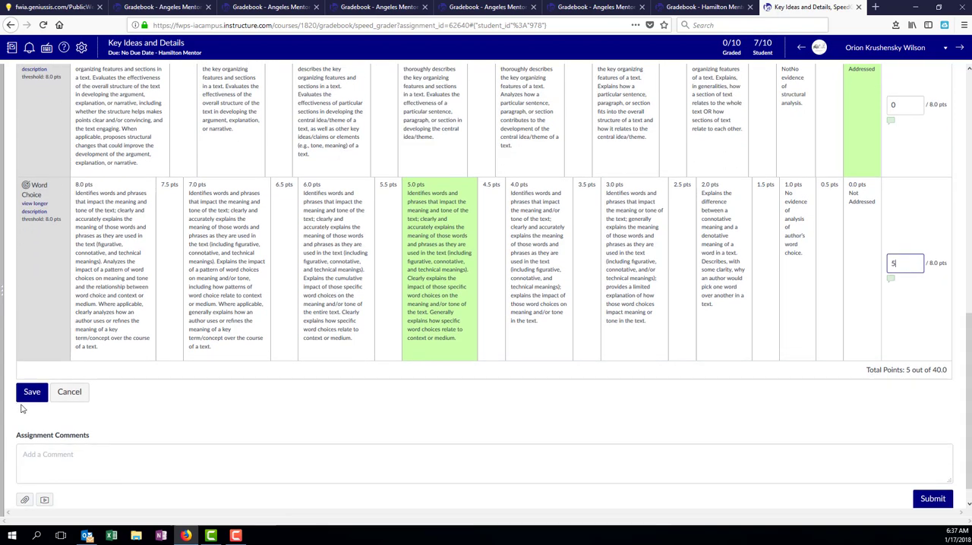
left_click(32, 393)
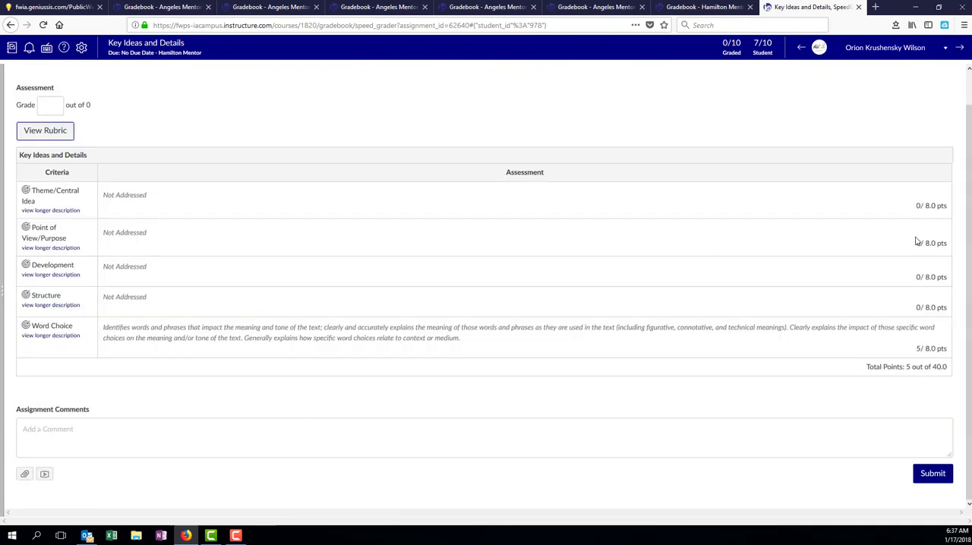
Step: Set the seventh student's overall assignment grade to 5 and submit it with the comment left blank
left_click(49, 106)
type("5")
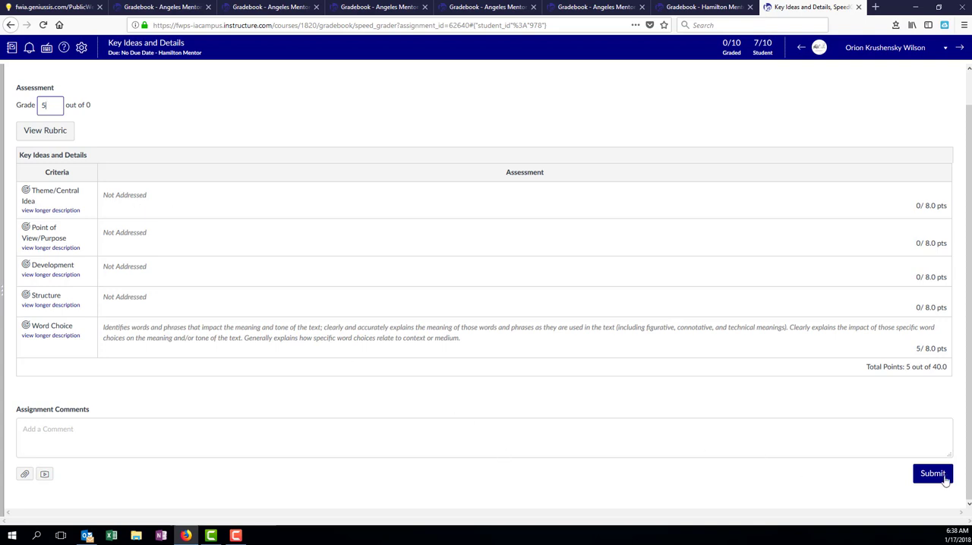
left_click(71, 429)
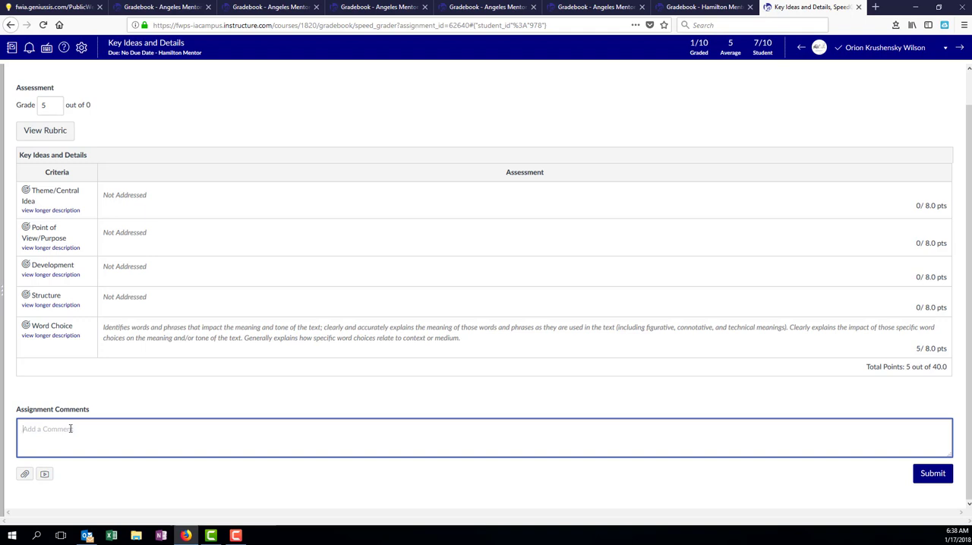
left_click(933, 475)
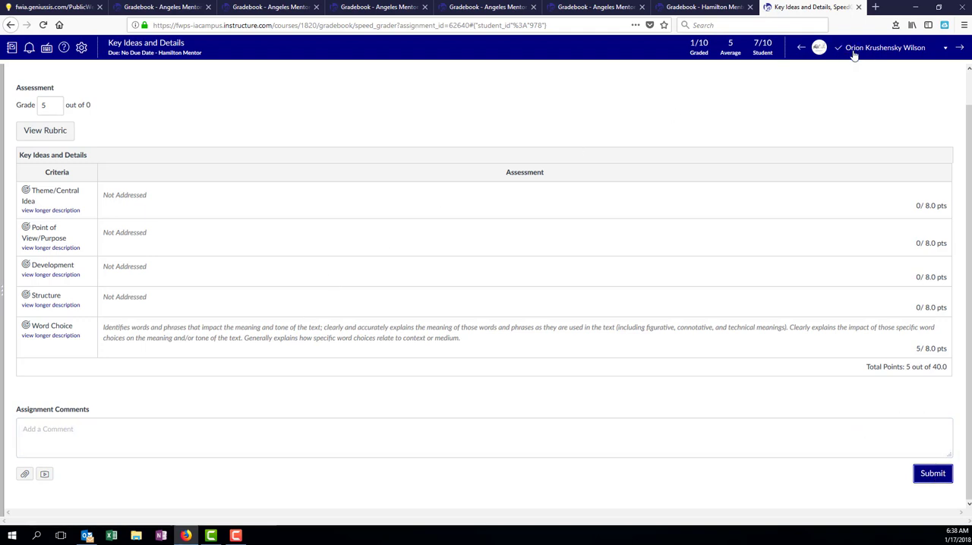
Step: Switch to the third student and score Theme/Central Idea 5 points and Point of View/Purpose 4 points in the rubric
left_click(894, 50)
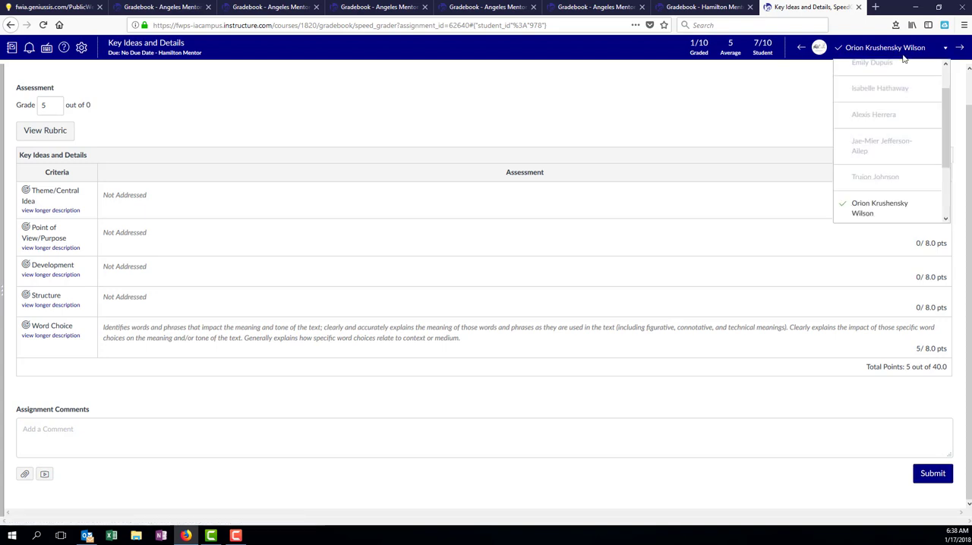
left_click(877, 90)
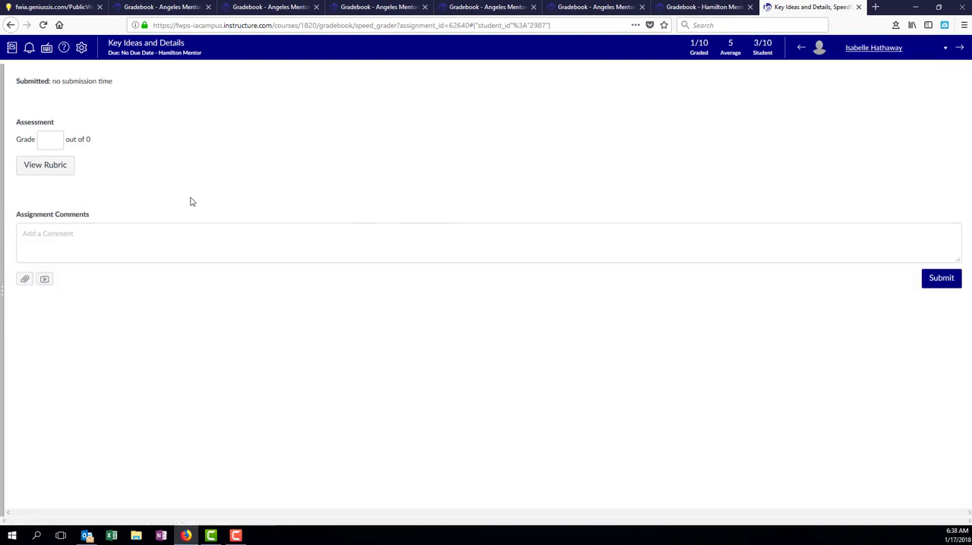
left_click(43, 163)
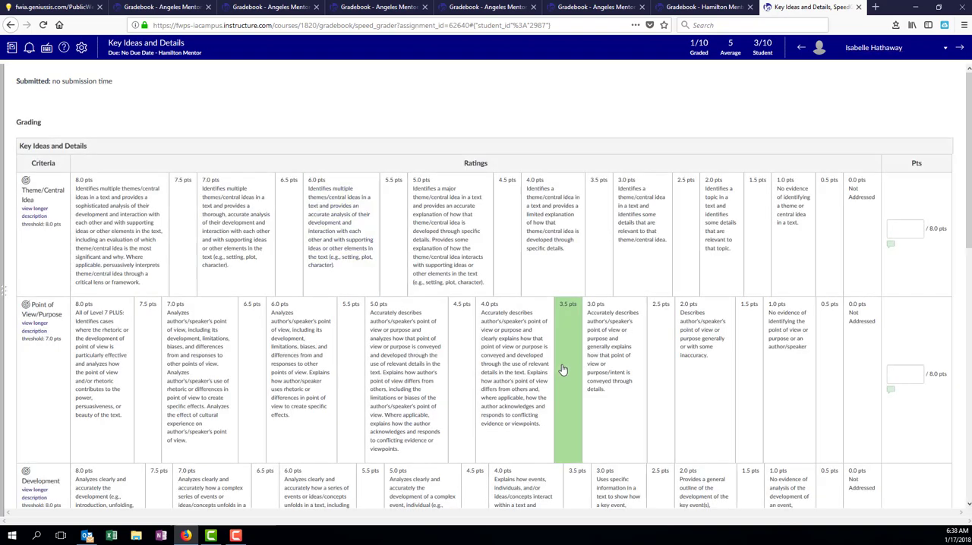
left_click(900, 237)
type("5")
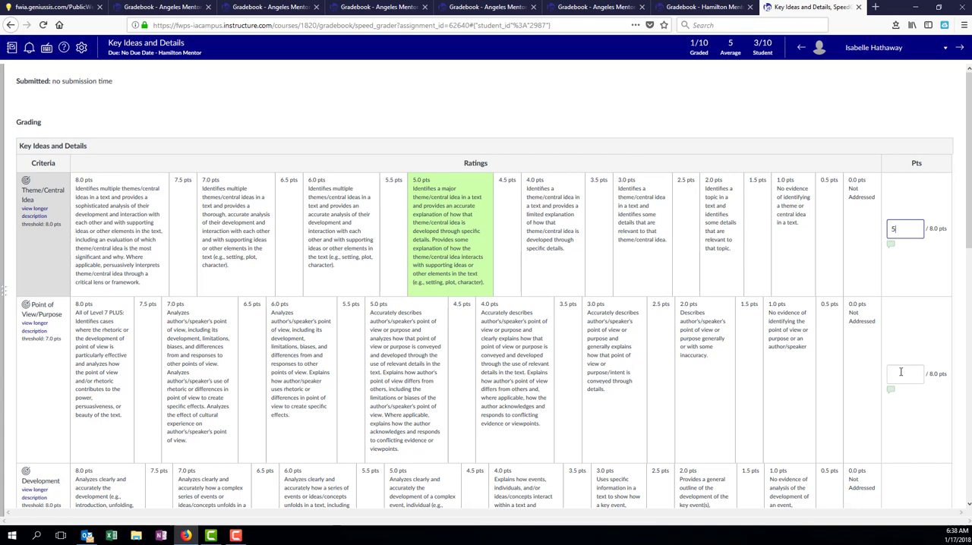
left_click(900, 371)
type("4")
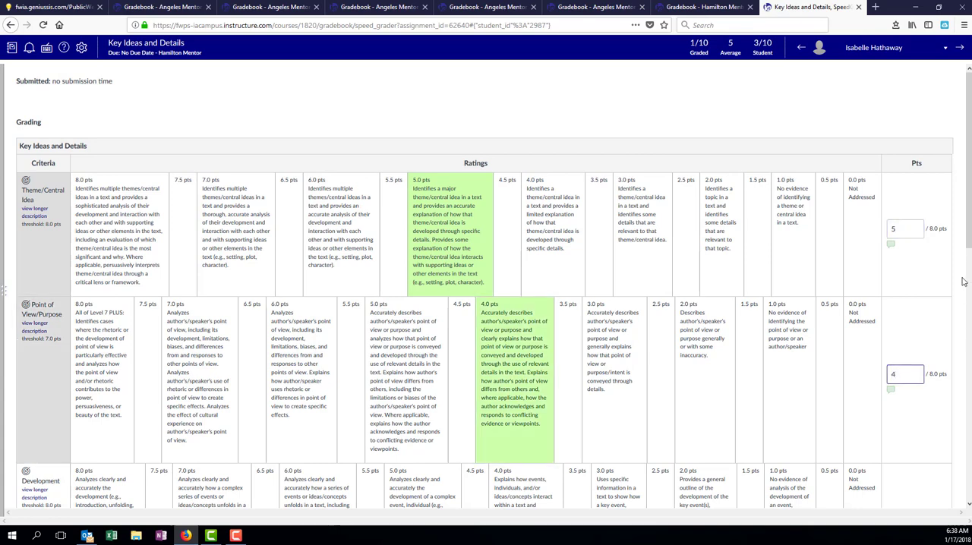
Step: Score Development, Structure and Word Choice 0 points each for the third student and save the rubric
scroll(911, 334, "down", 3)
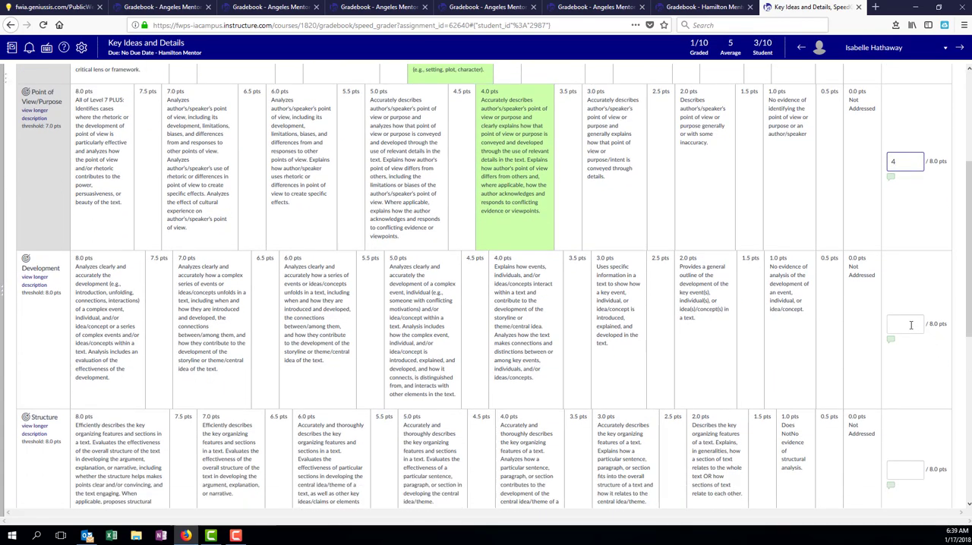
left_click(909, 322)
type("0")
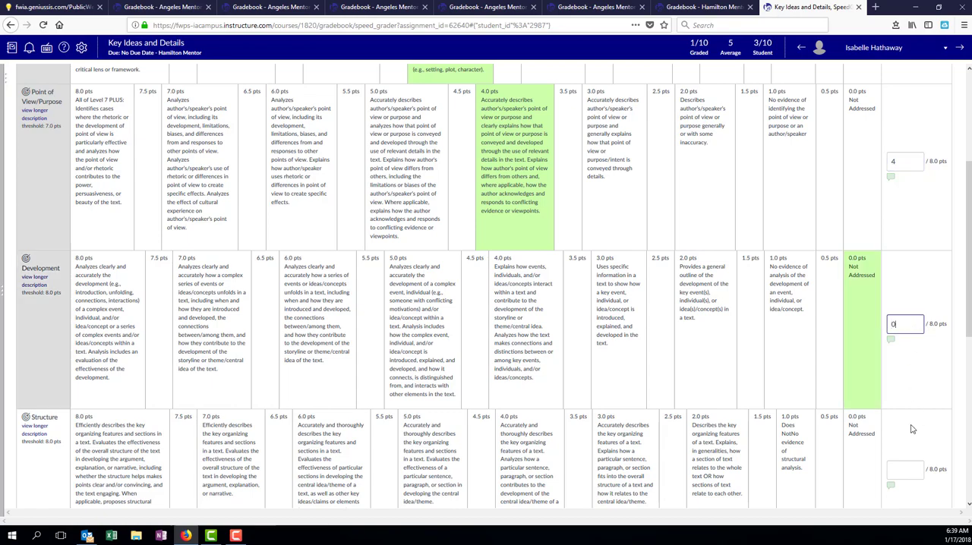
left_click(904, 465)
type("0")
scroll(904, 440, "down", 3)
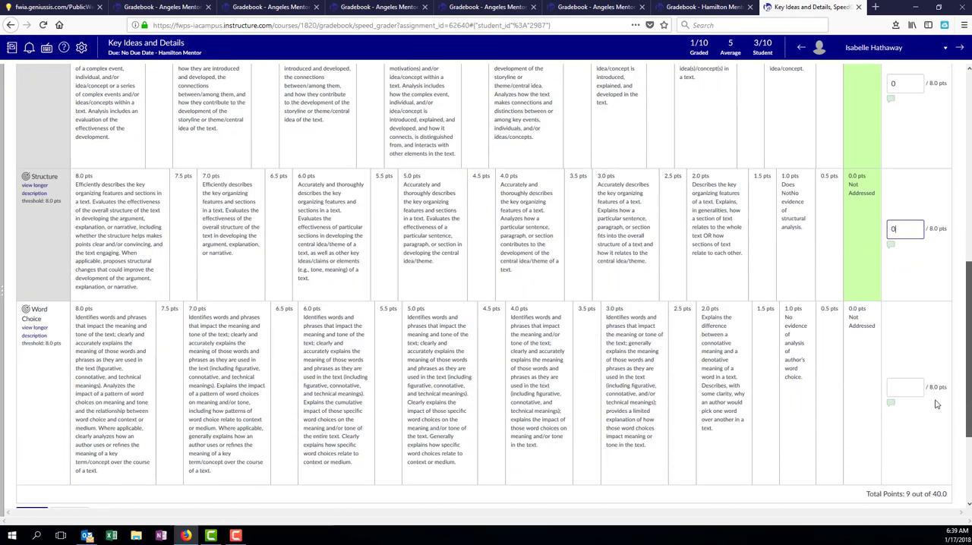
left_click(900, 390)
type("0")
scroll(899, 391, "down", 2)
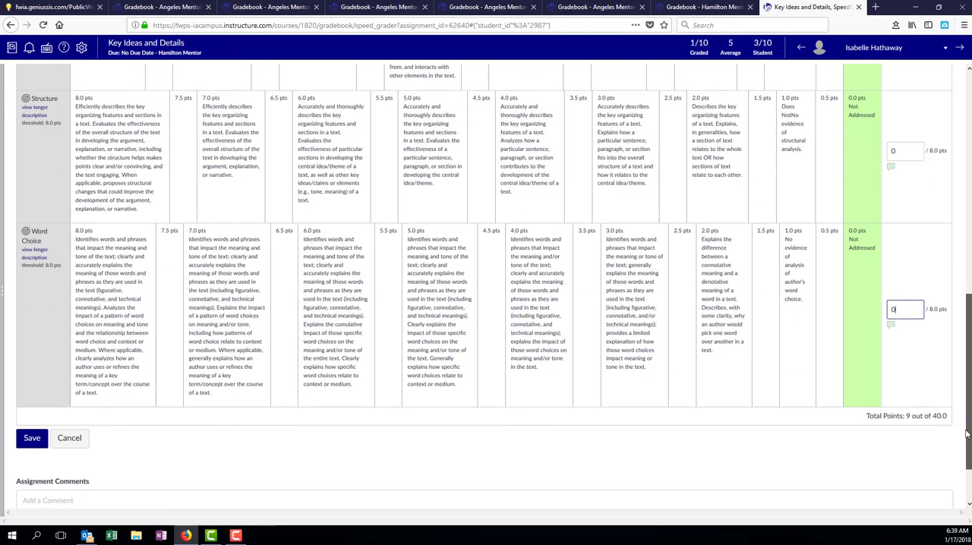
left_click(24, 422)
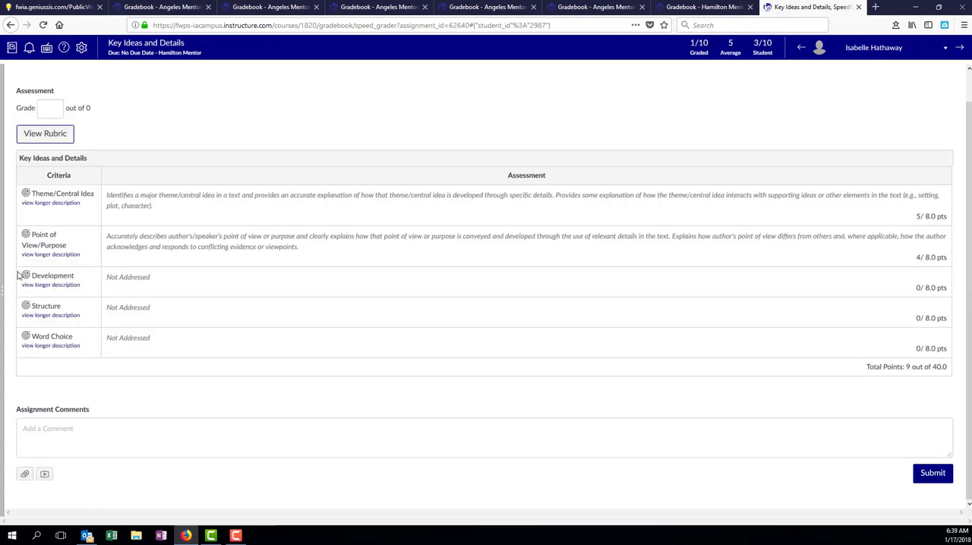
Step: Set the third student's overall assignment grade to 9 and submit it
left_click(43, 112)
type("9")
left_click(942, 473)
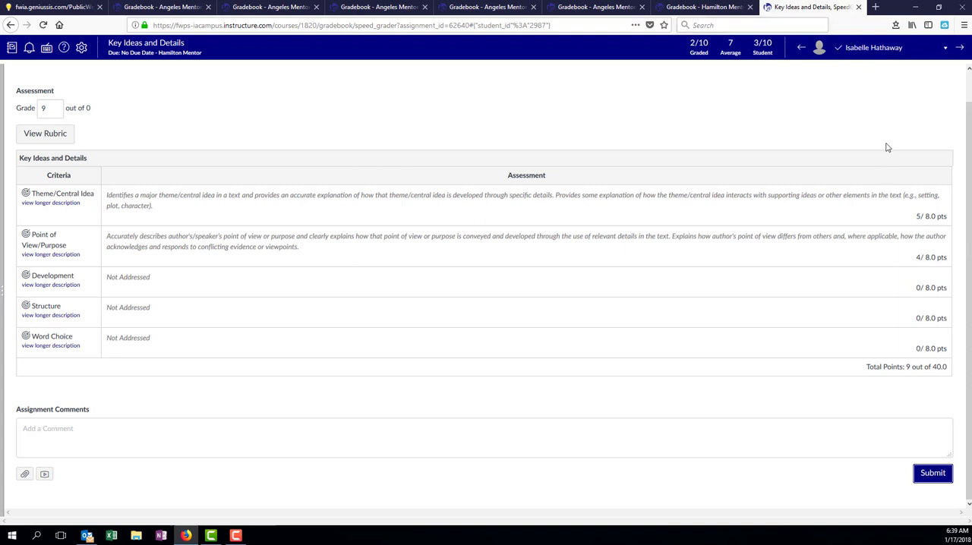
Step: Switch to the second student and score the Theme/Central Idea criterion 5 points in the rubric
left_click(883, 48)
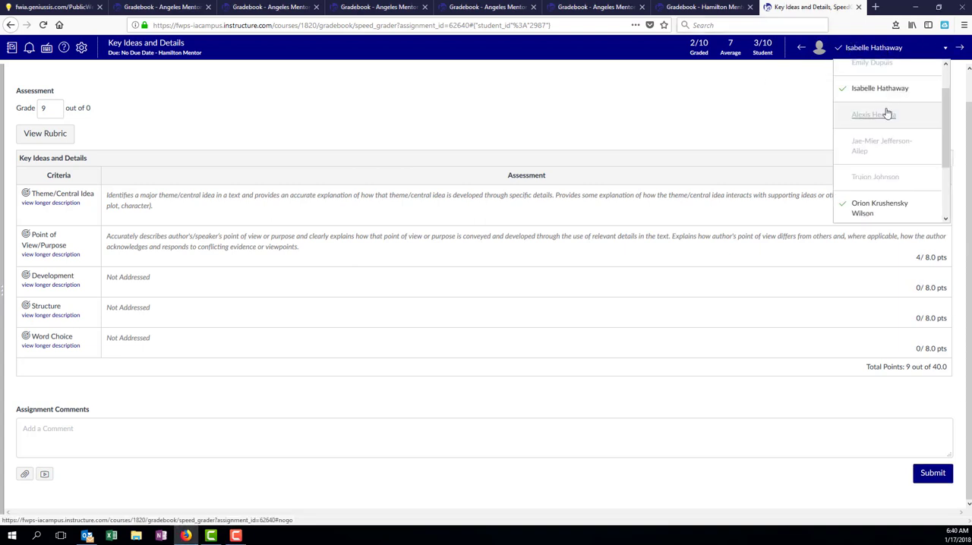
left_click_drag(946, 156, 947, 122)
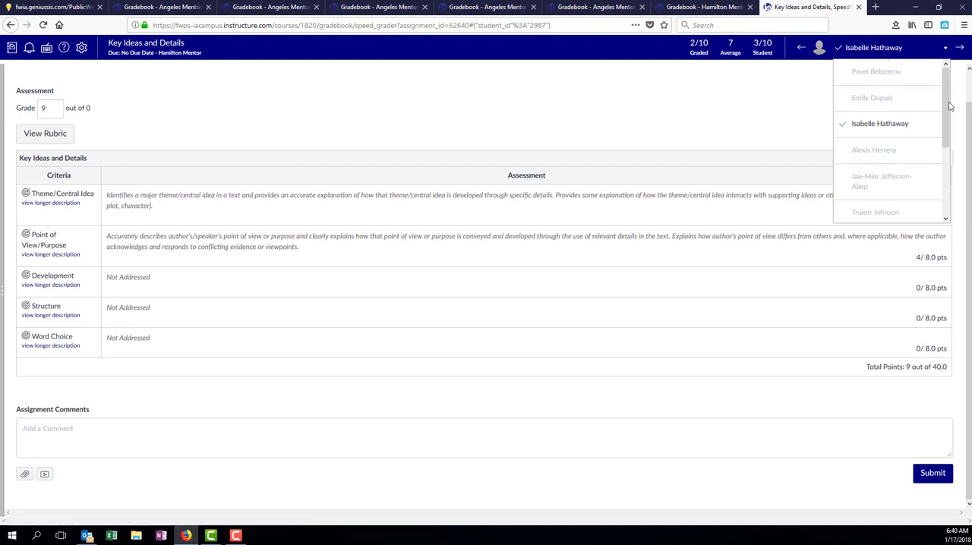
left_click(880, 101)
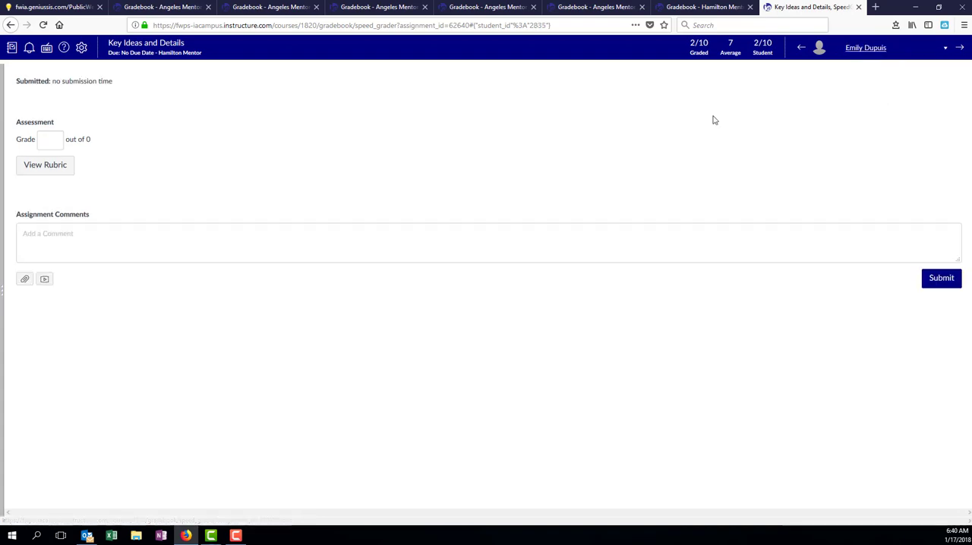
left_click(47, 166)
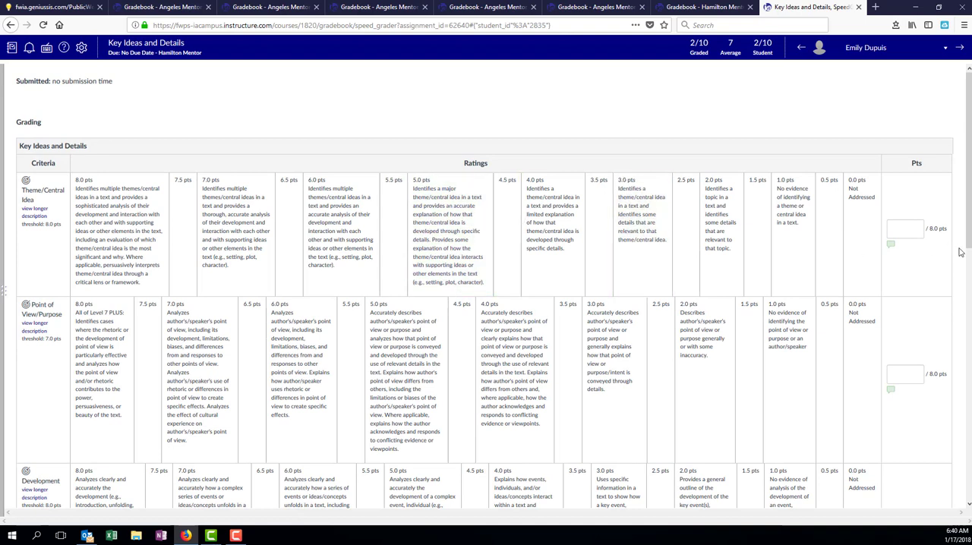
left_click(906, 227)
type("5")
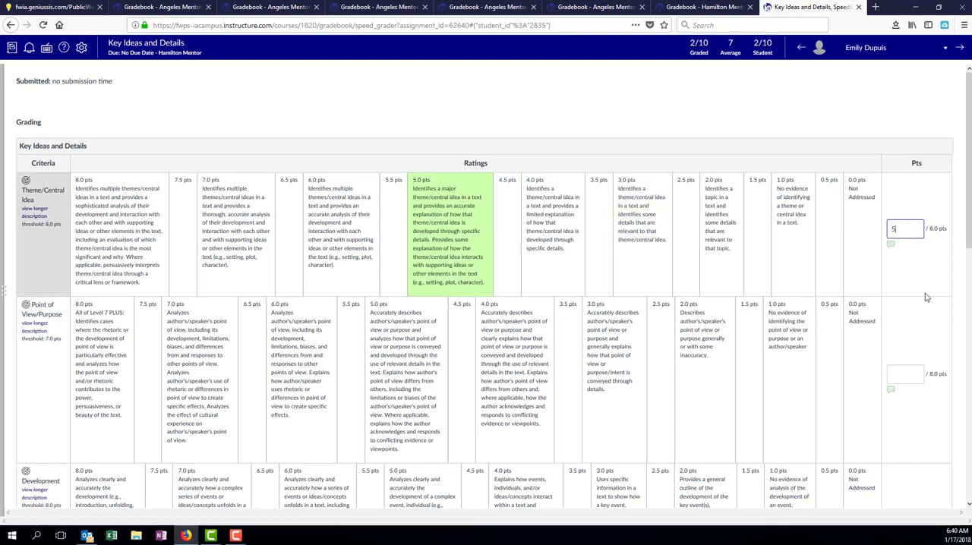
Step: View the additional comments box for the Theme/Central Idea criterion and close it without adding a comment
left_click(891, 247)
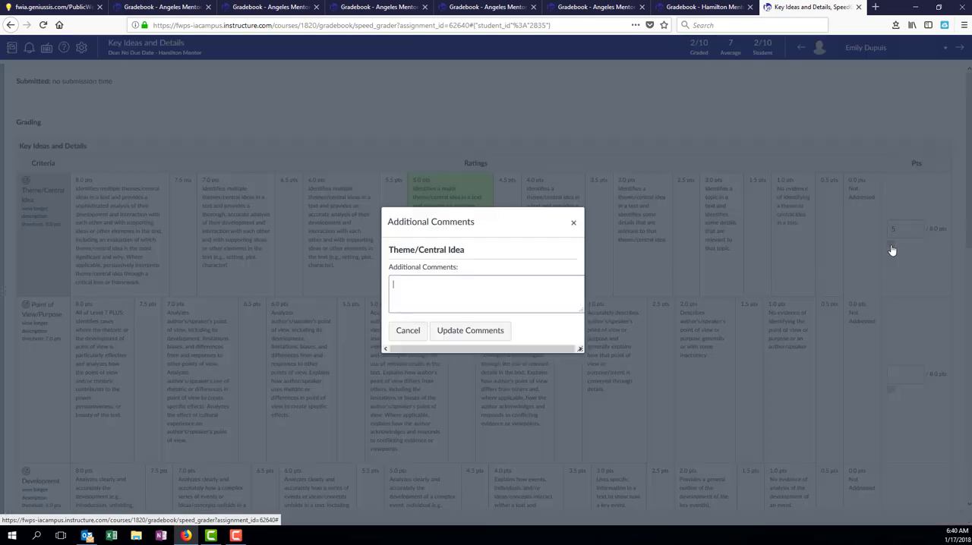
left_click(406, 296)
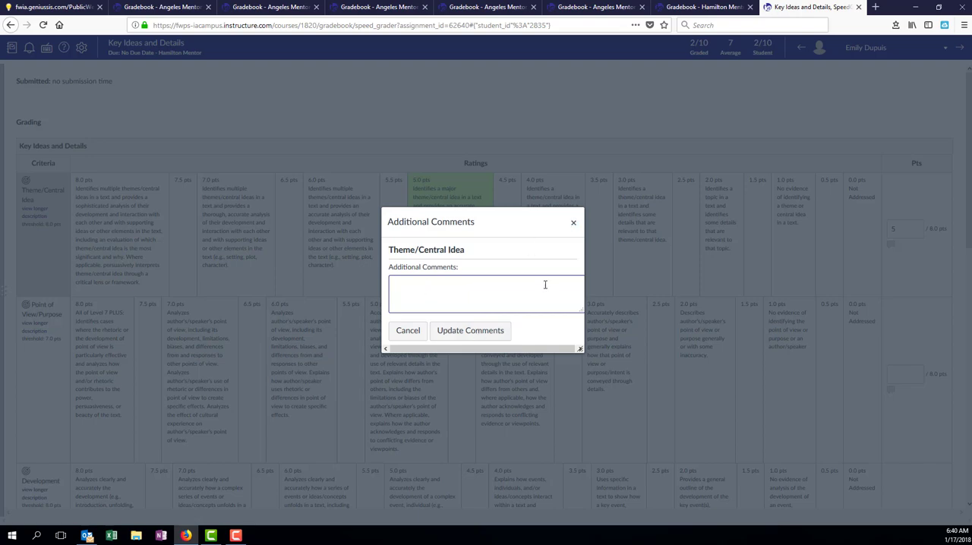
left_click(574, 224)
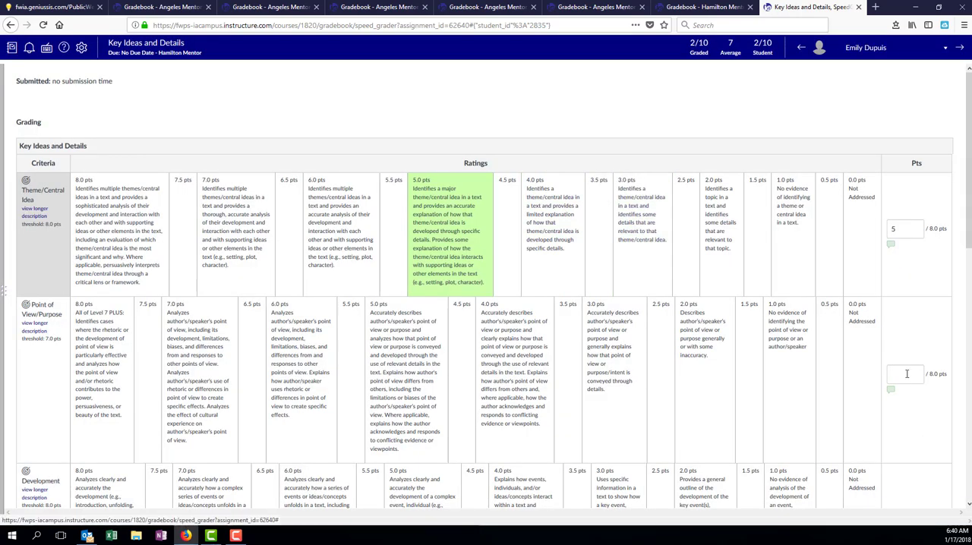
Step: Score the second student's Point of View/Purpose criterion 4 points and the Development criterion 0 points
left_click(906, 372)
type("4")
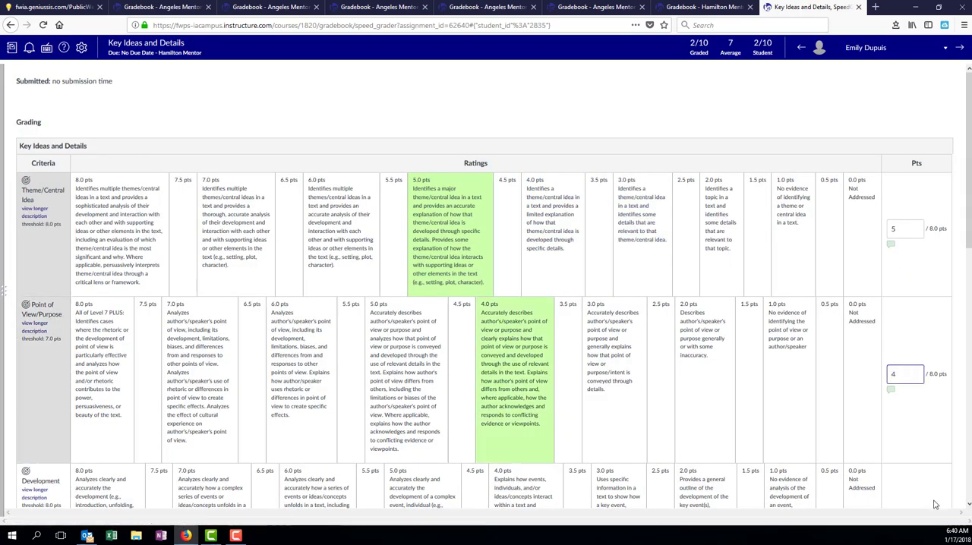
scroll(968, 278, "down", 3)
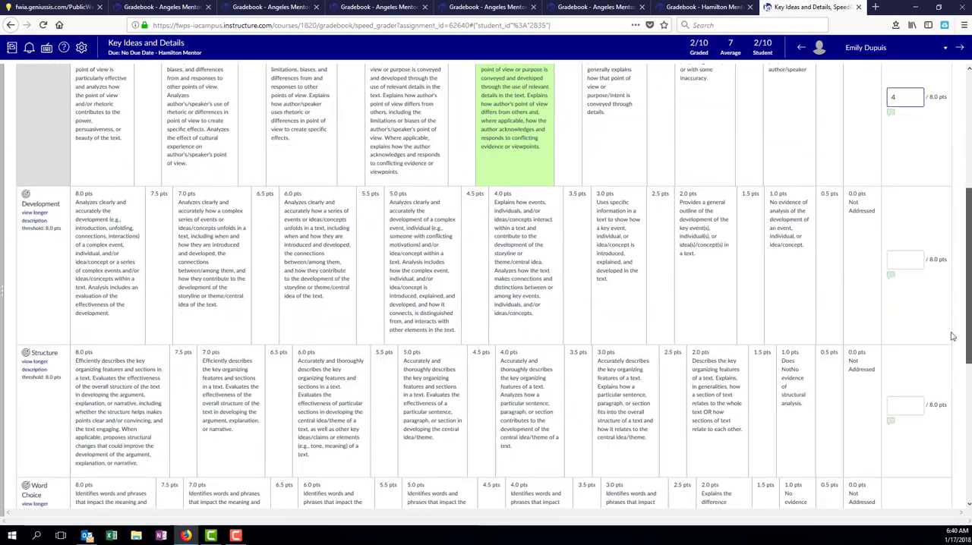
left_click(906, 262)
type("0")
Step: Score the Structure and Word Choice criteria 0 points each and save the second student's rubric
left_click(898, 402)
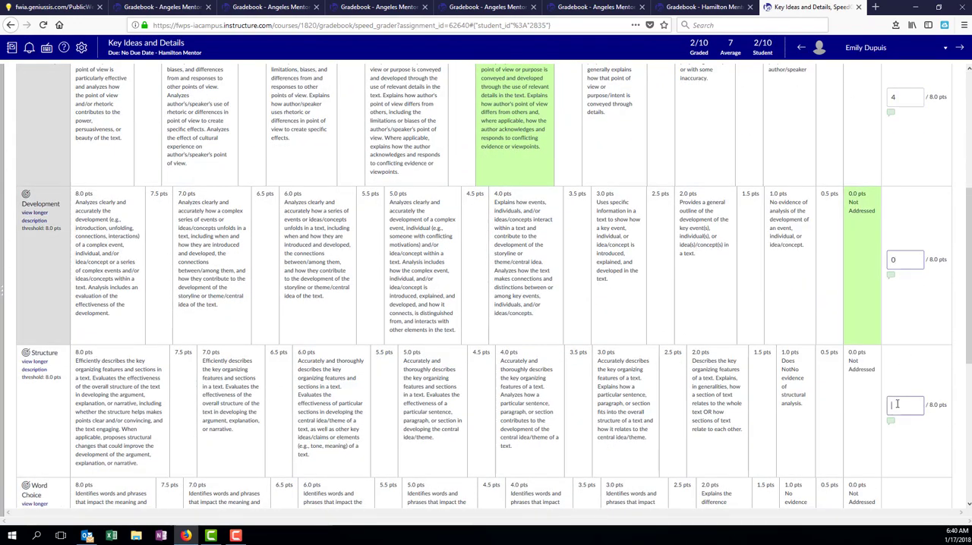
type("0")
scroll(900, 384, "down", 3)
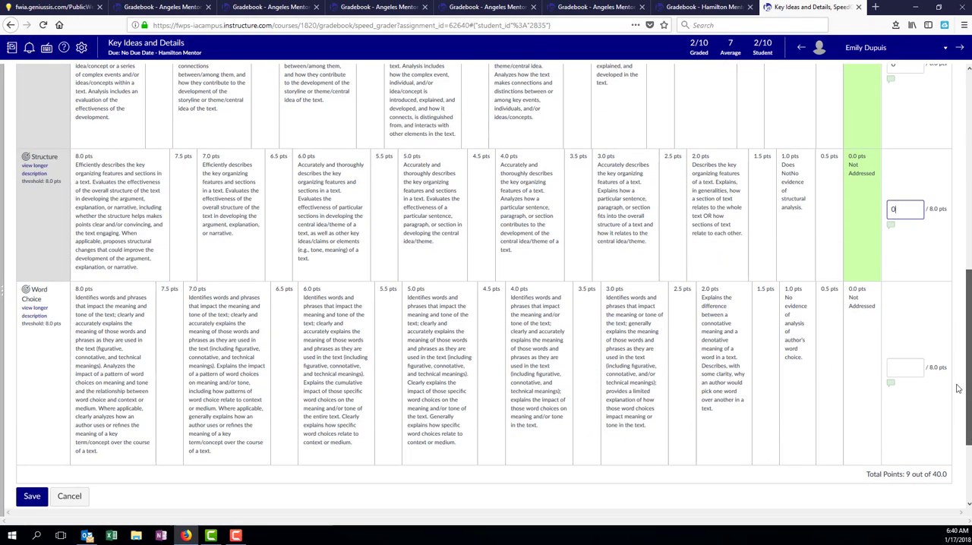
left_click(902, 363)
type("0")
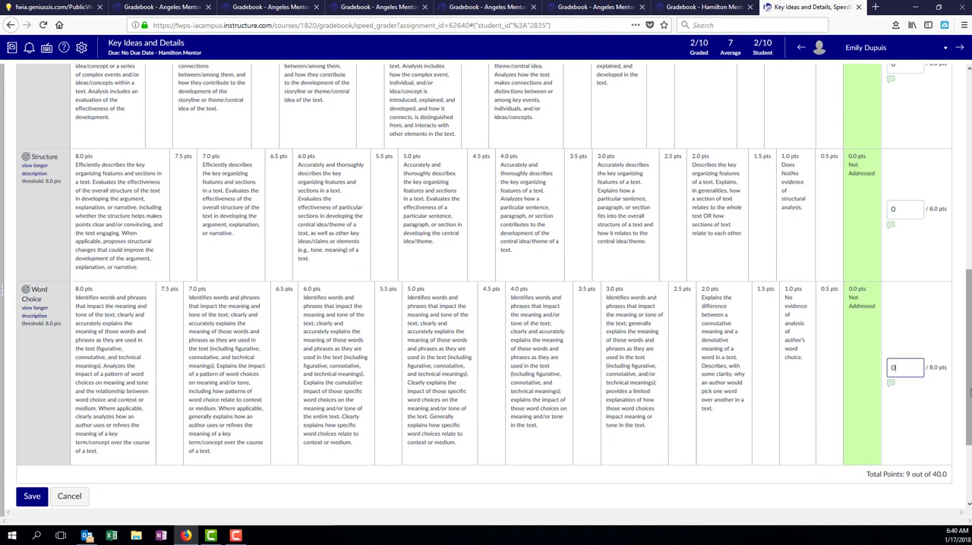
scroll(627, 436, "down", 2)
left_click(32, 368)
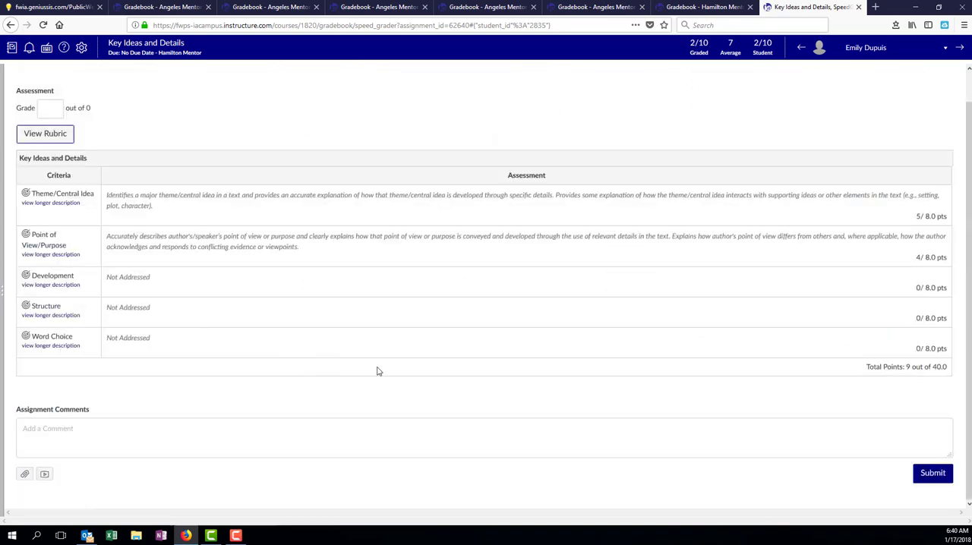
Step: Set the second student's overall assignment grade to 9 and submit it
left_click(47, 110)
type("9")
left_click(933, 473)
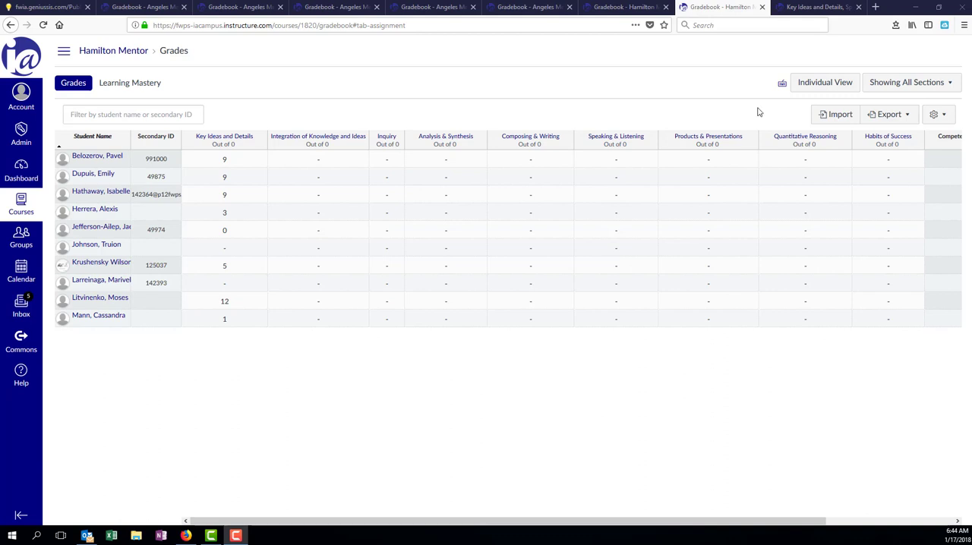
Step: View the first student's Key Ideas and Details grade details in the gradebook, and examine the grade-level targets on the assignment's page
left_click(265, 156)
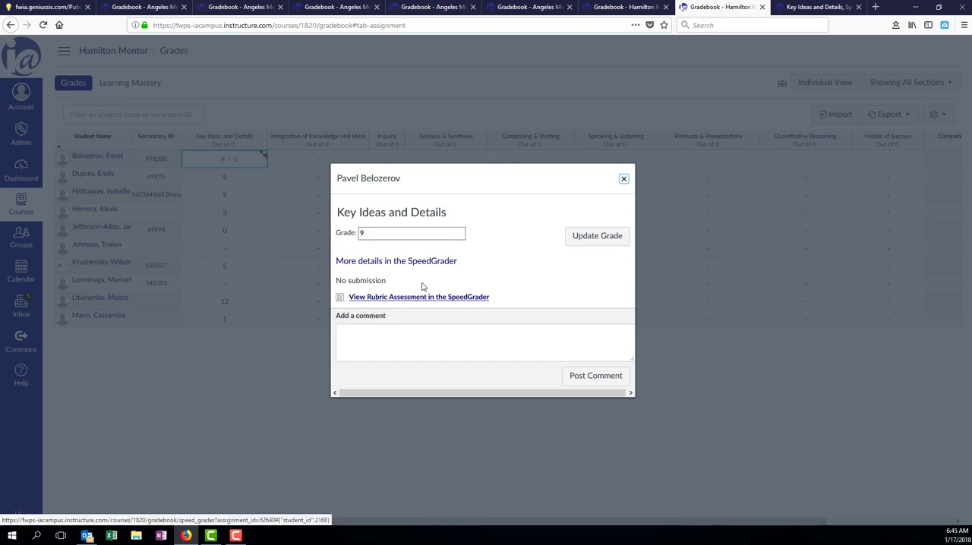
left_click(623, 179)
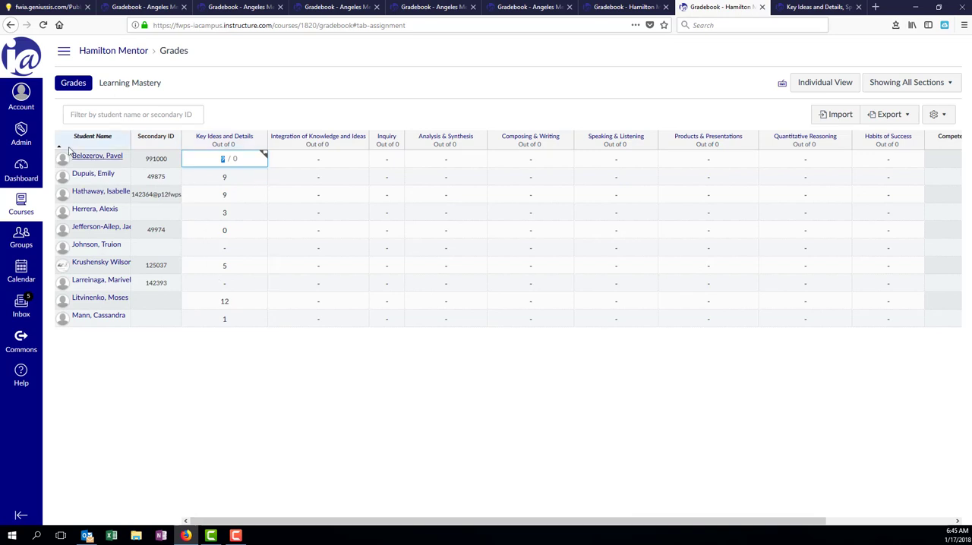
left_click(217, 139)
left_click(216, 139)
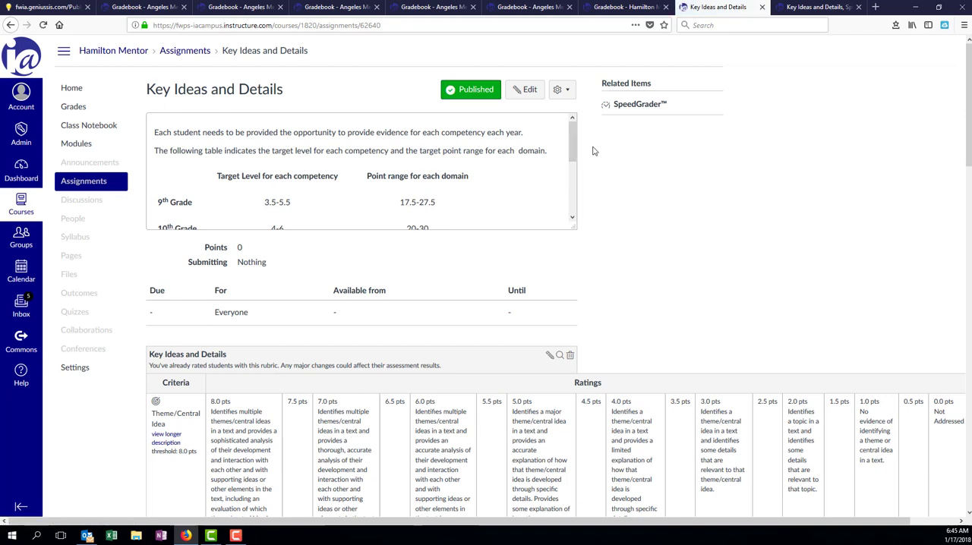
left_click_drag(574, 150, 571, 171)
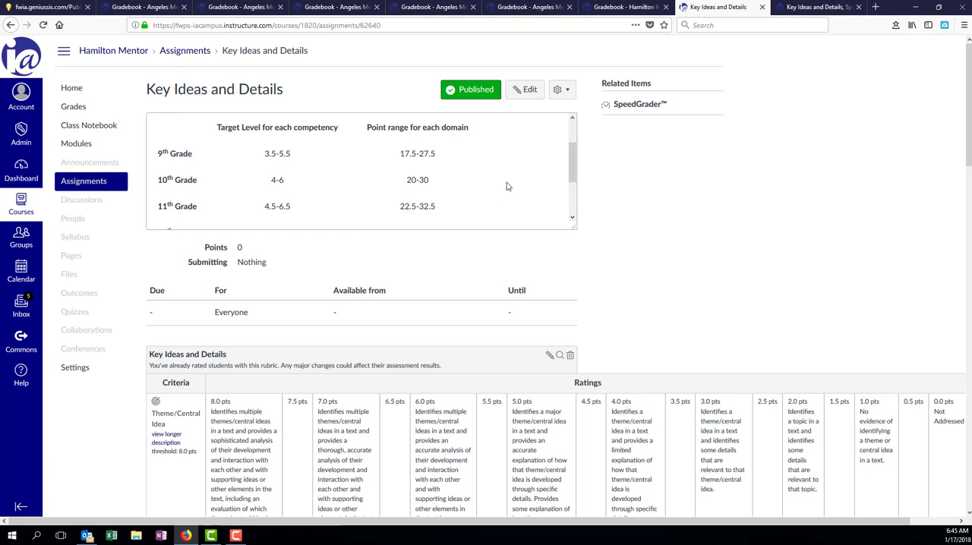
Step: Return to the Hamilton Mentor gradebook and examine the students' outcome scores in the Learning Mastery view
left_click(79, 113)
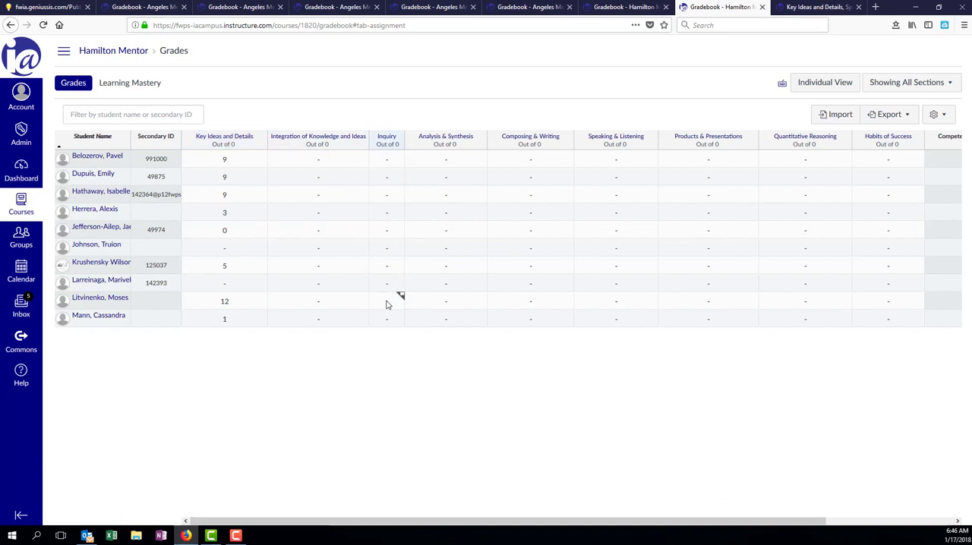
left_click(134, 85)
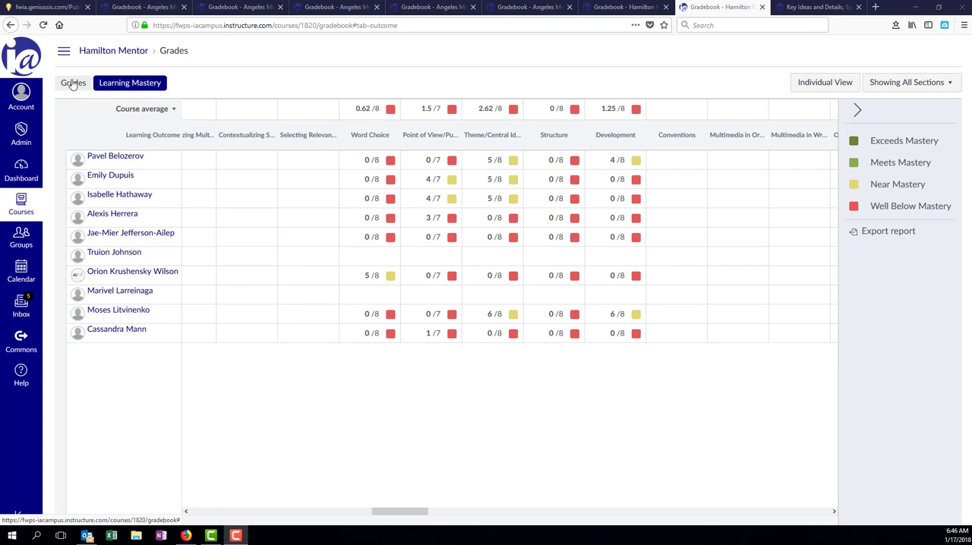
Step: Switch to the Angeles Mentor Class course and open its gradebook
left_click(23, 203)
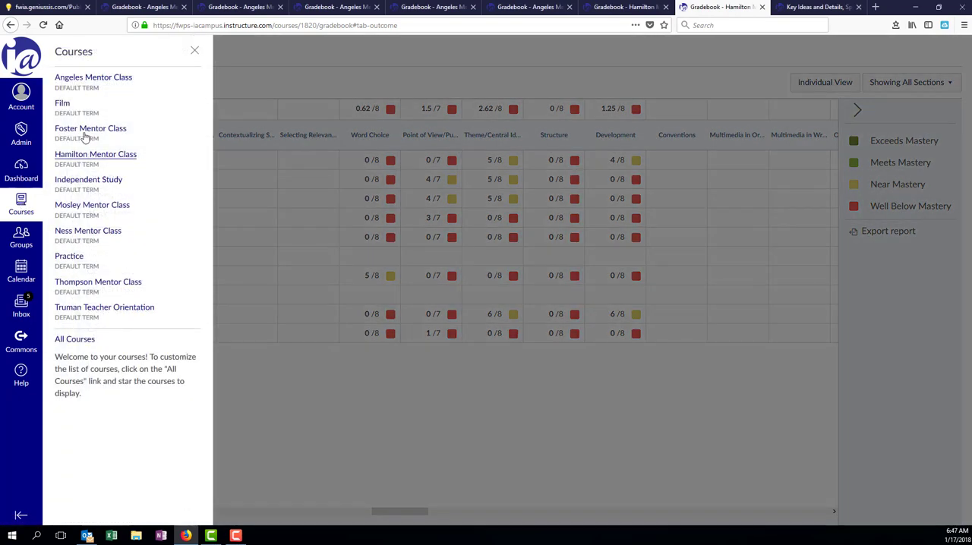
left_click(91, 79)
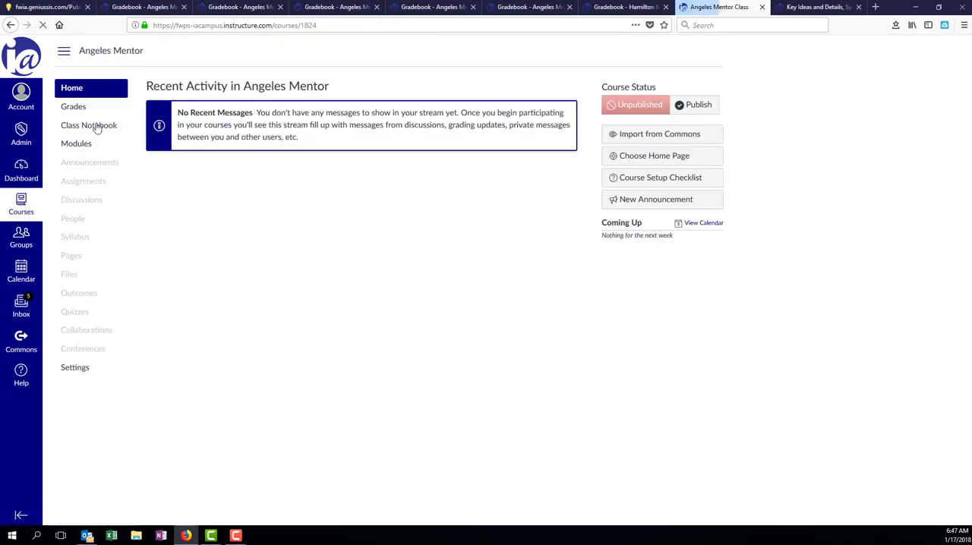
left_click(77, 108)
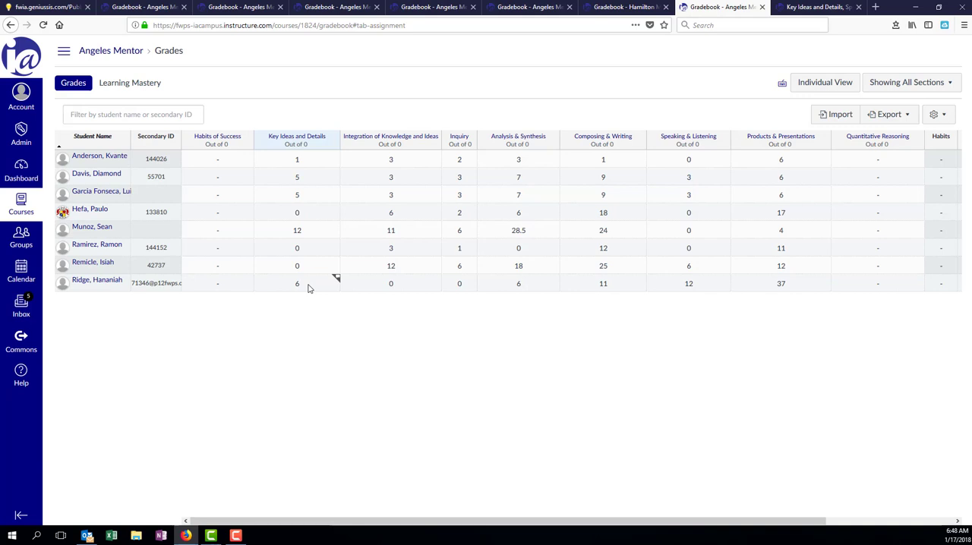
Step: Open the first student's Key Ideas and Details rubric assessment in SpeedGrader and review its scores and assignment comments
left_click(336, 156)
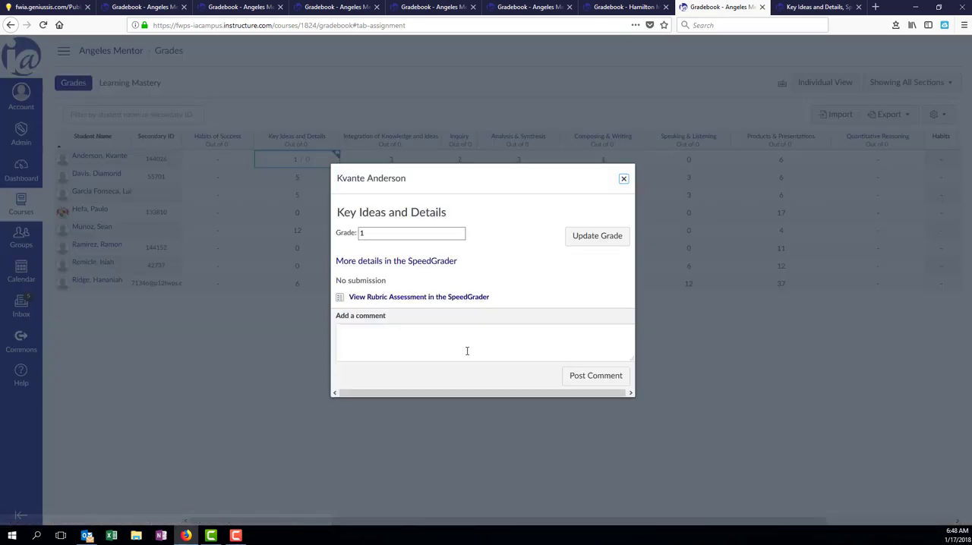
left_click(408, 298)
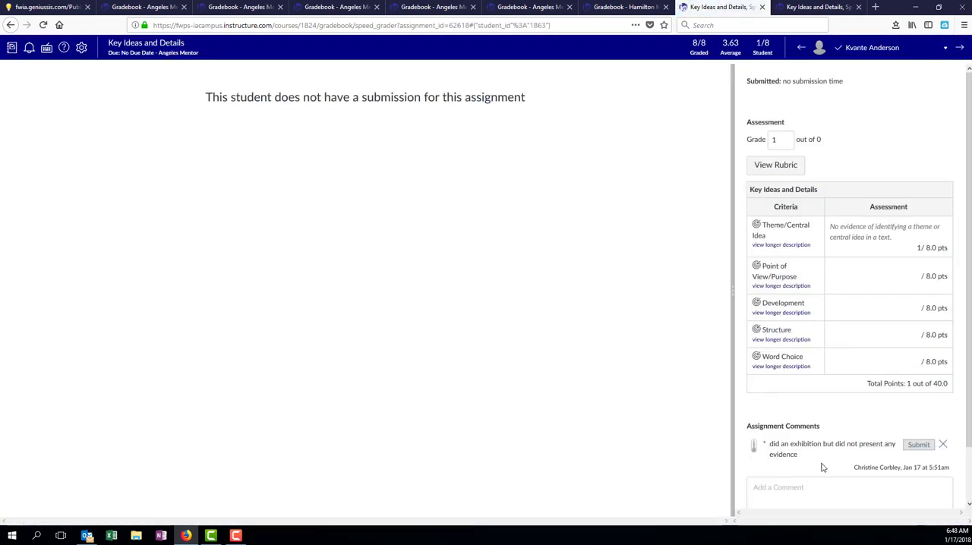
scroll(961, 324, "down", 2)
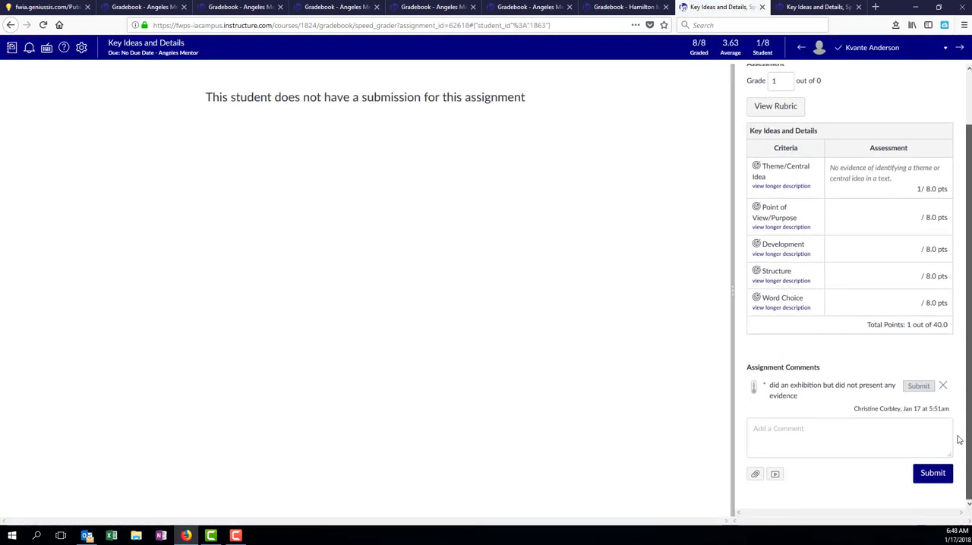
Step: Open the media comment recorder, allow and remember Adobe Flash for the site, and grant camera and microphone access
left_click(776, 475)
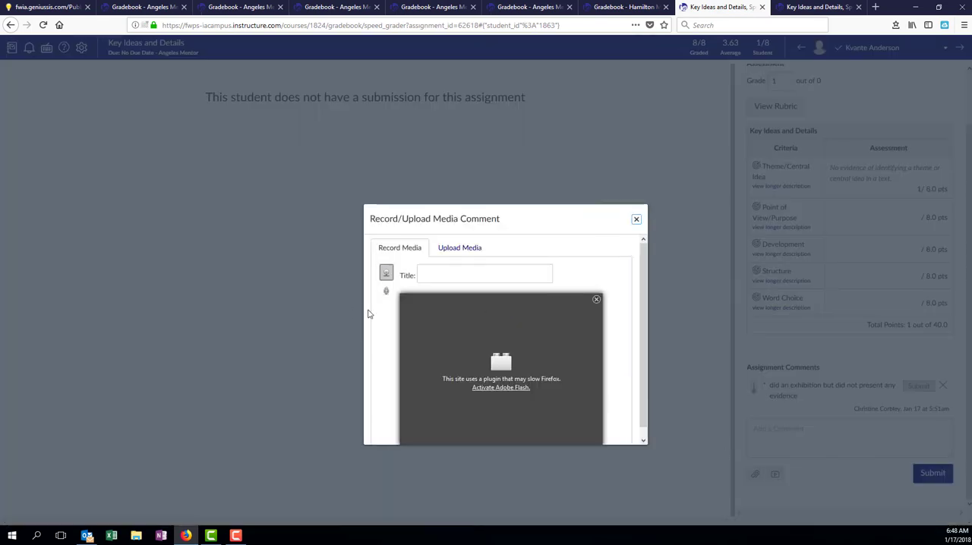
left_click(491, 388)
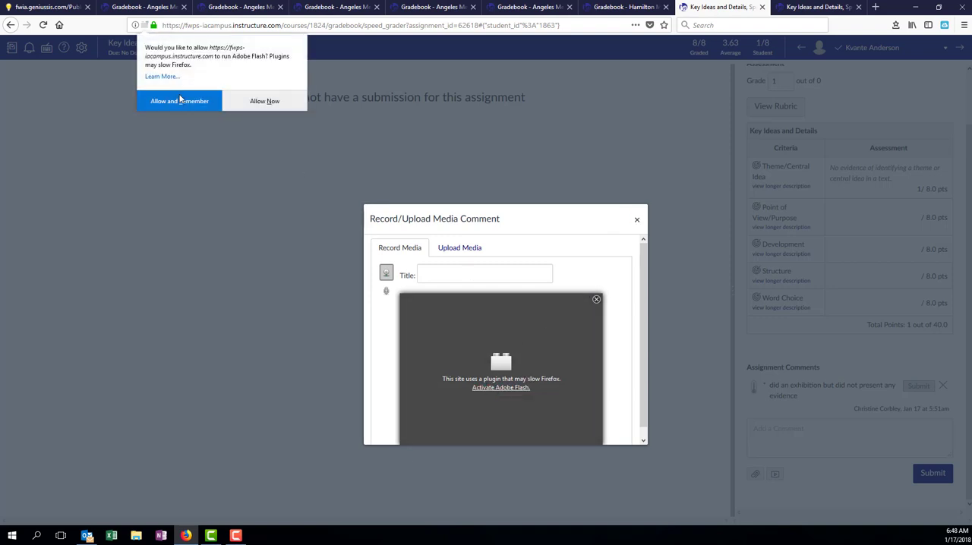
left_click(180, 100)
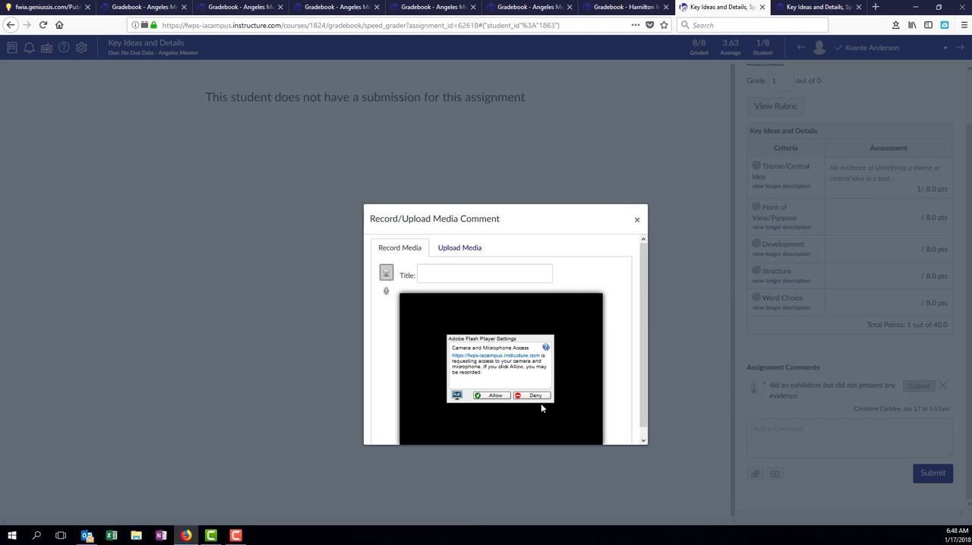
left_click(494, 396)
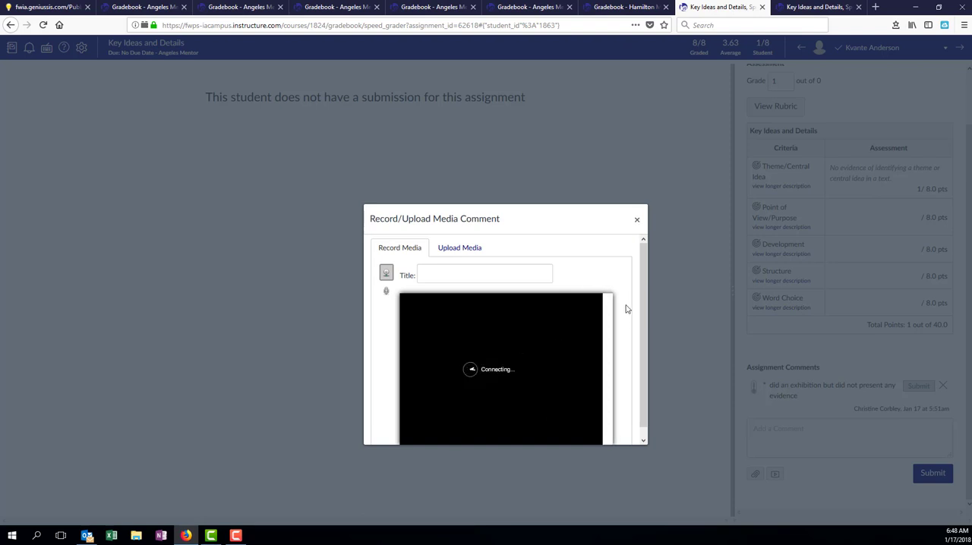